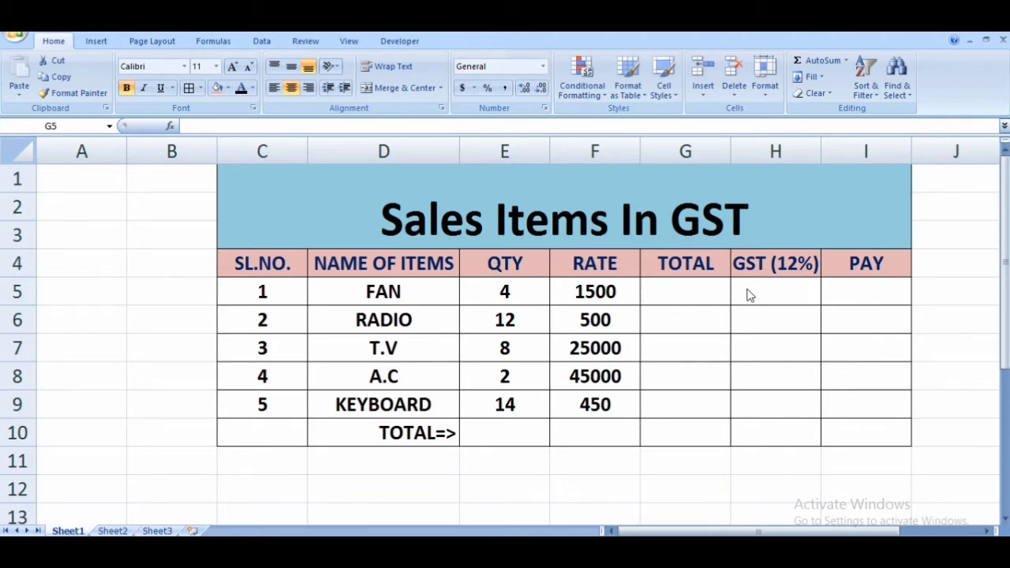
- Enter =E5*F5 in G5 and fill it down to G9, giving totals 6000, 6000, 200000, 90000 and 6300
click(686, 290)
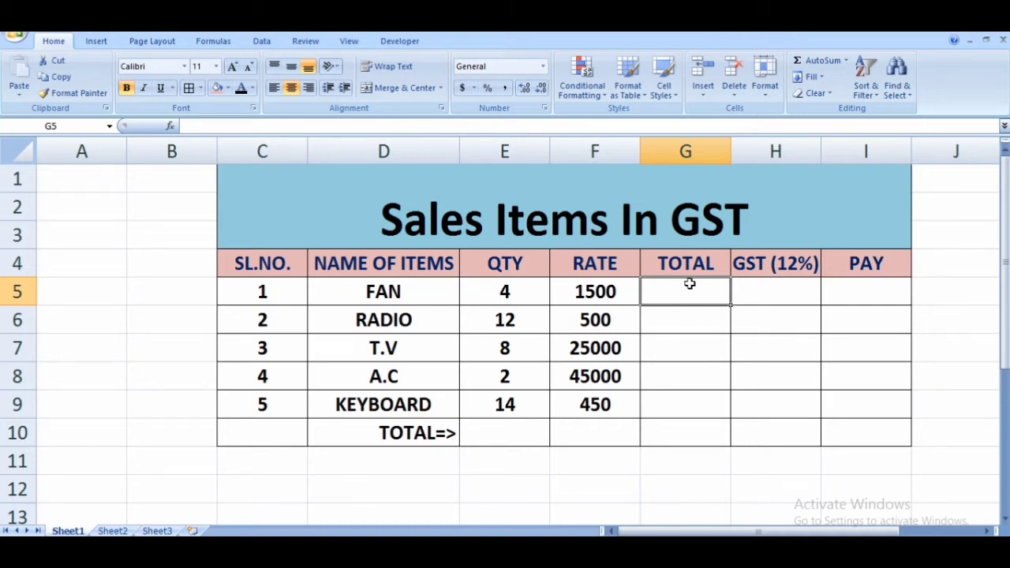
double_click(666, 297)
click(668, 294)
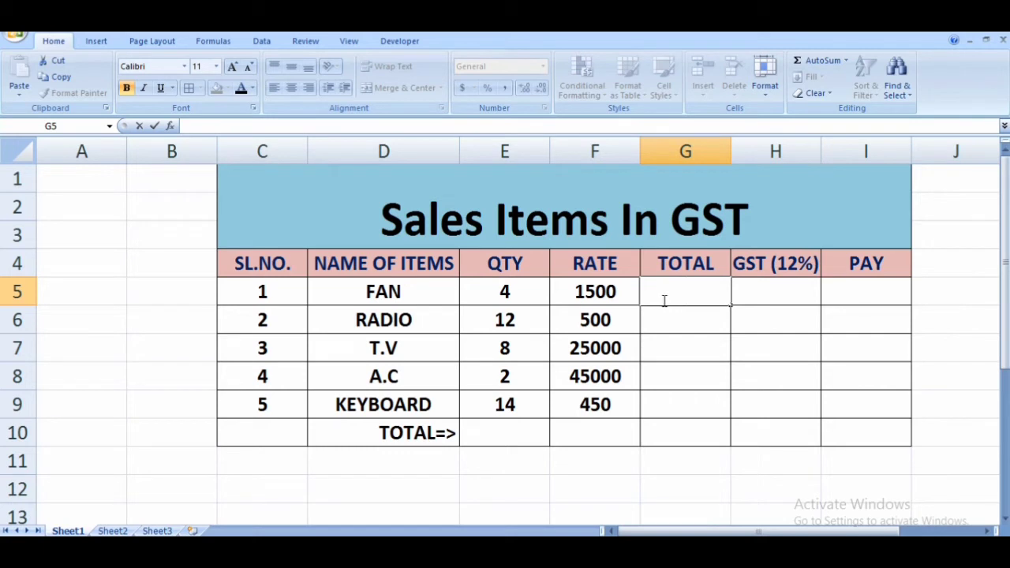
text(=)
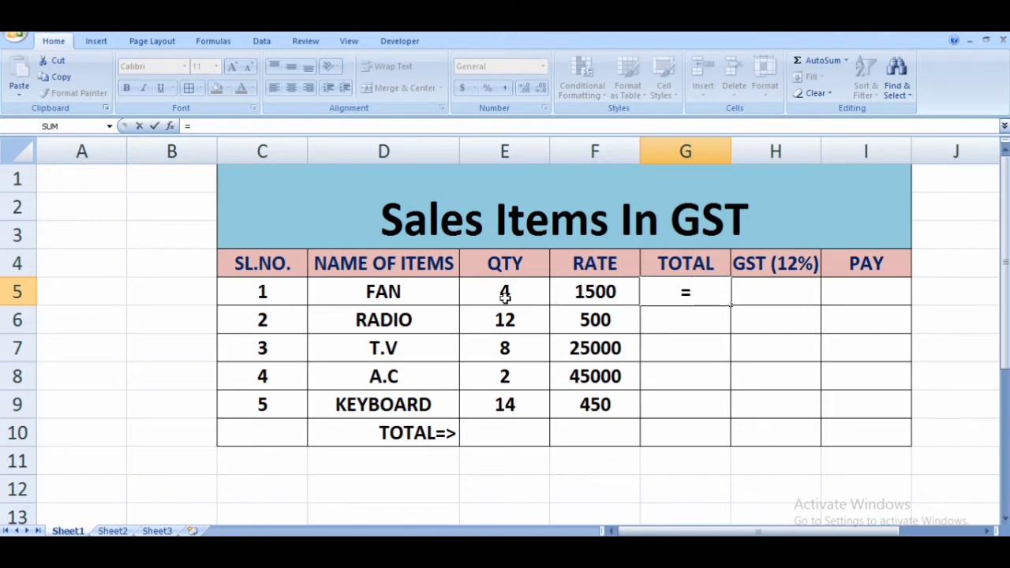
click(505, 294)
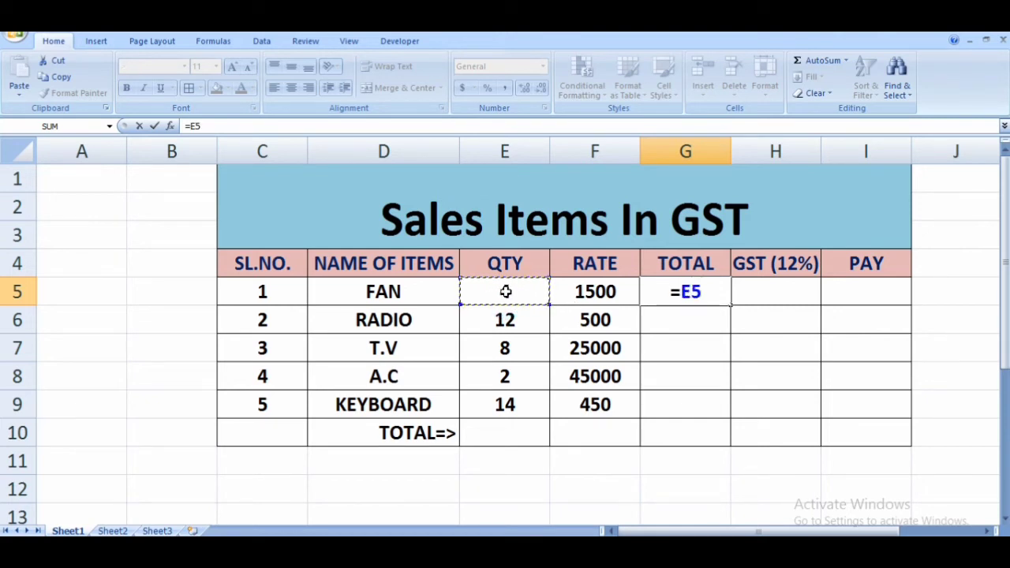
text(*)
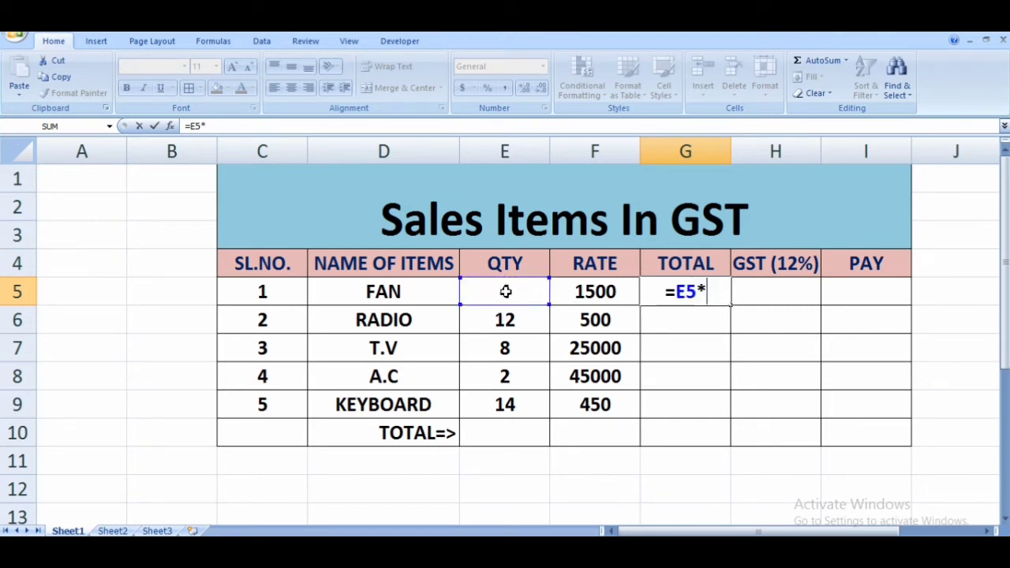
click(587, 290)
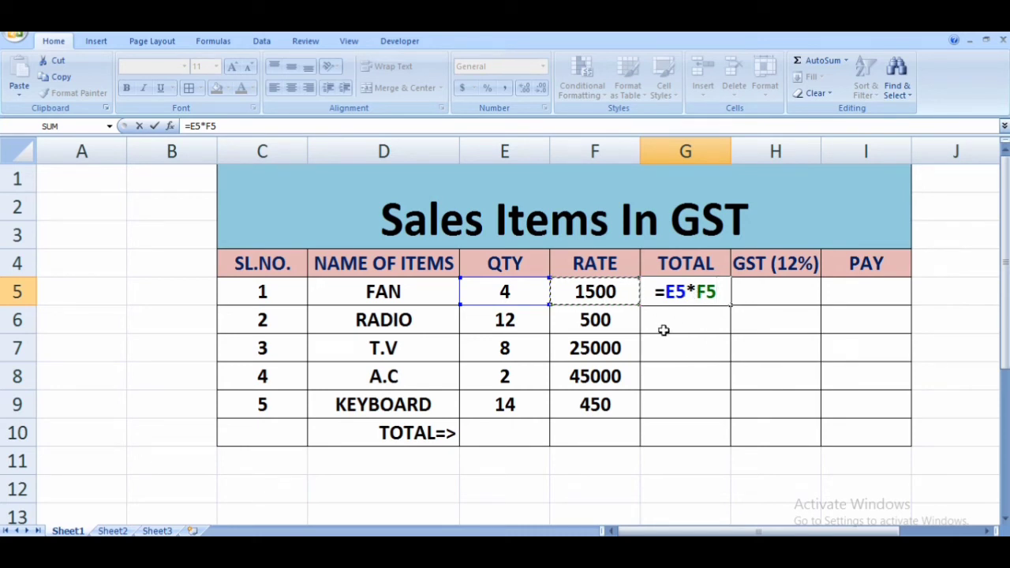
key(Return)
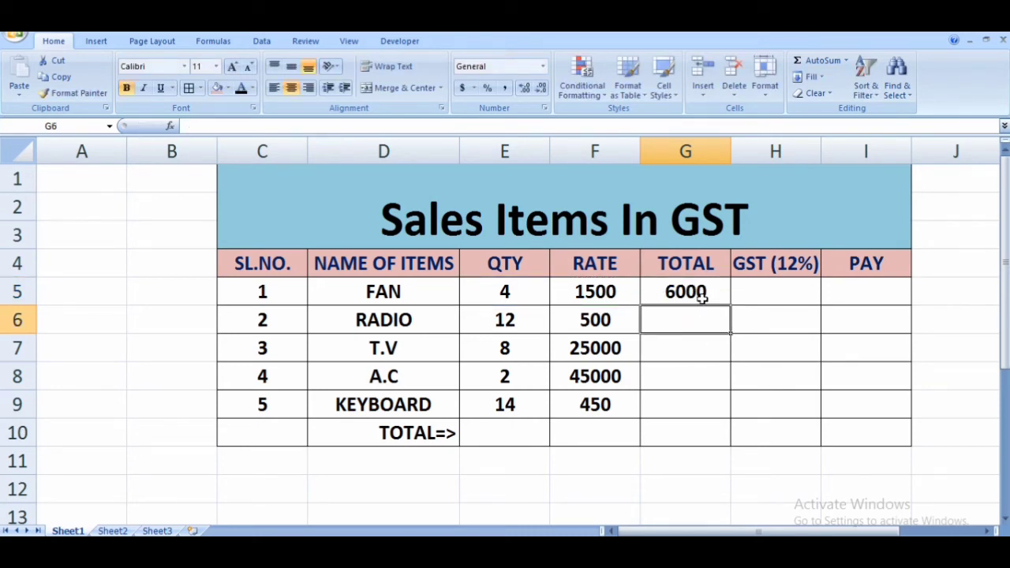
click(703, 294)
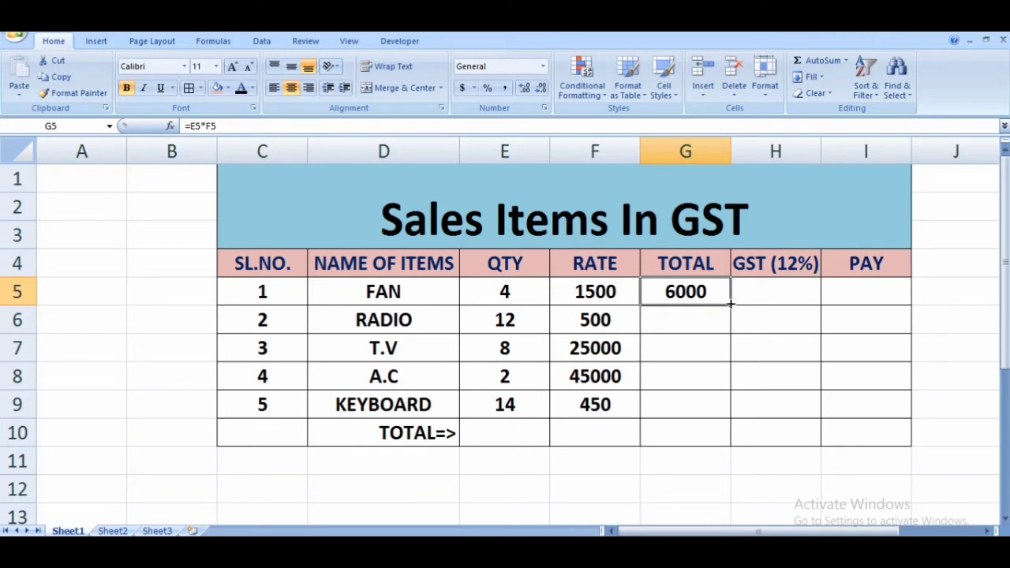
drag(731, 304, 738, 412)
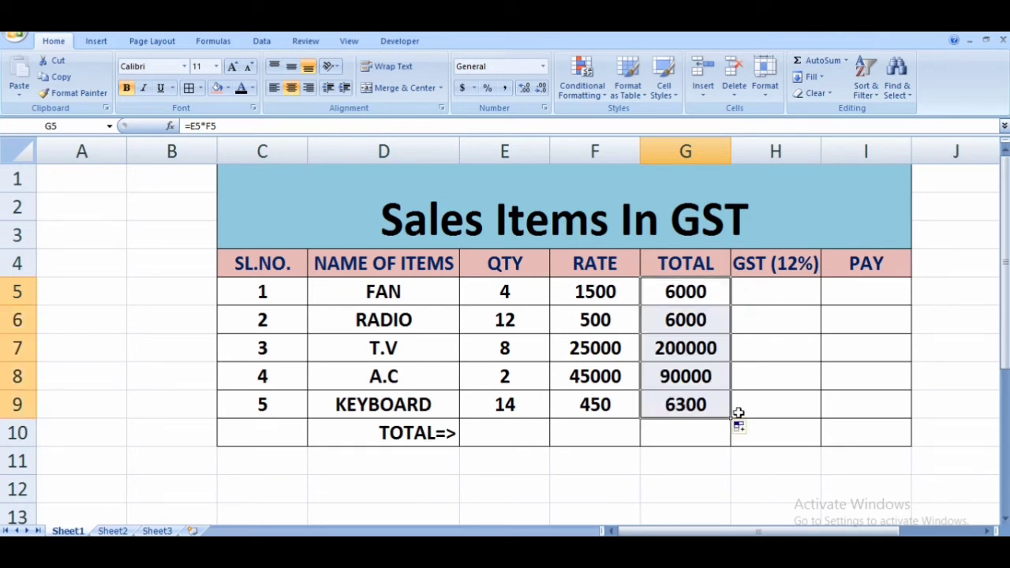
click(762, 300)
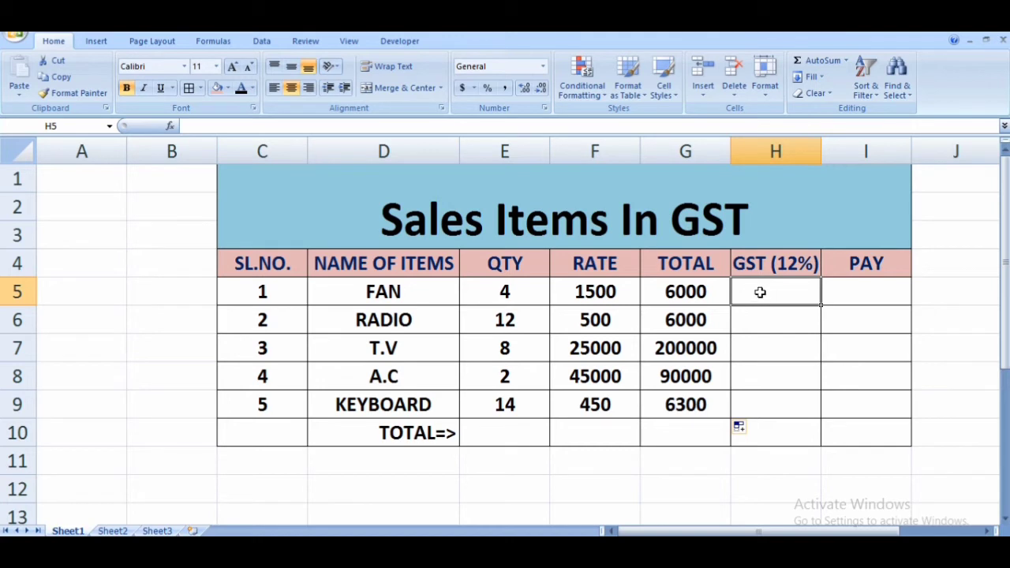
- Enter =G5*12/100 in H5 and fill it down to H9, giving GST 720, 720, 24000, 10800 and 756
double_click(759, 292)
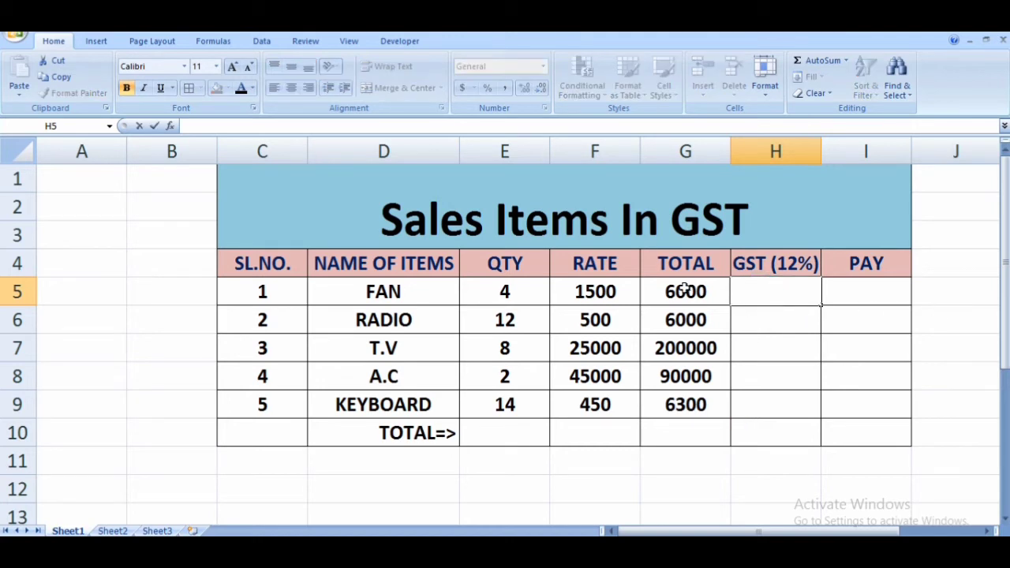
text(=)
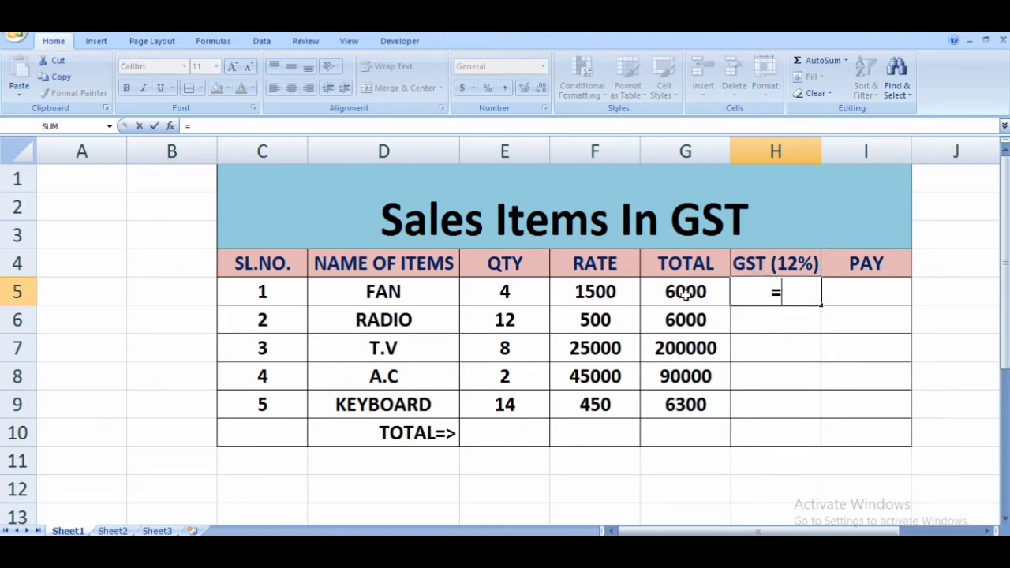
click(686, 293)
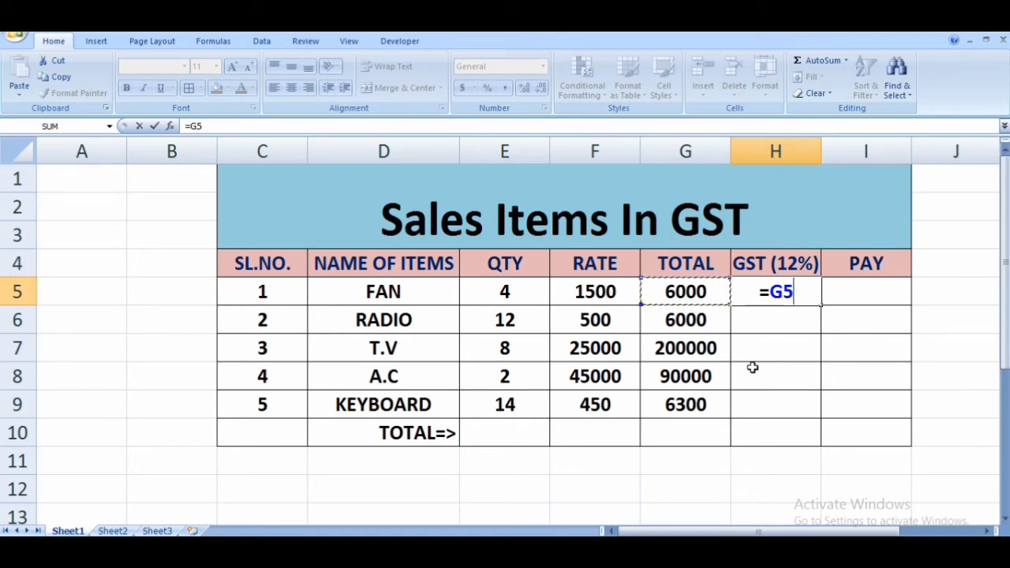
text(*)
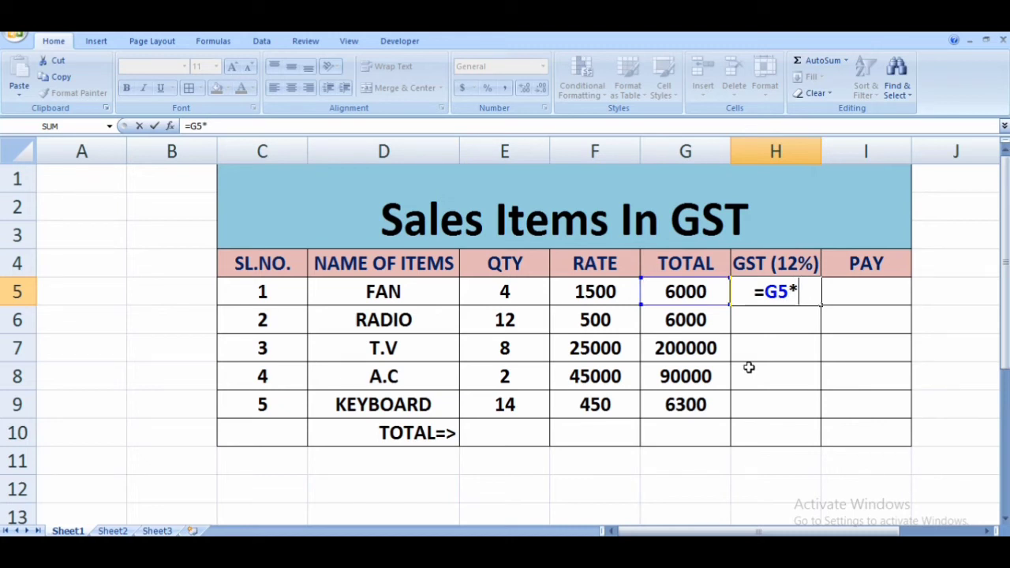
text(12)
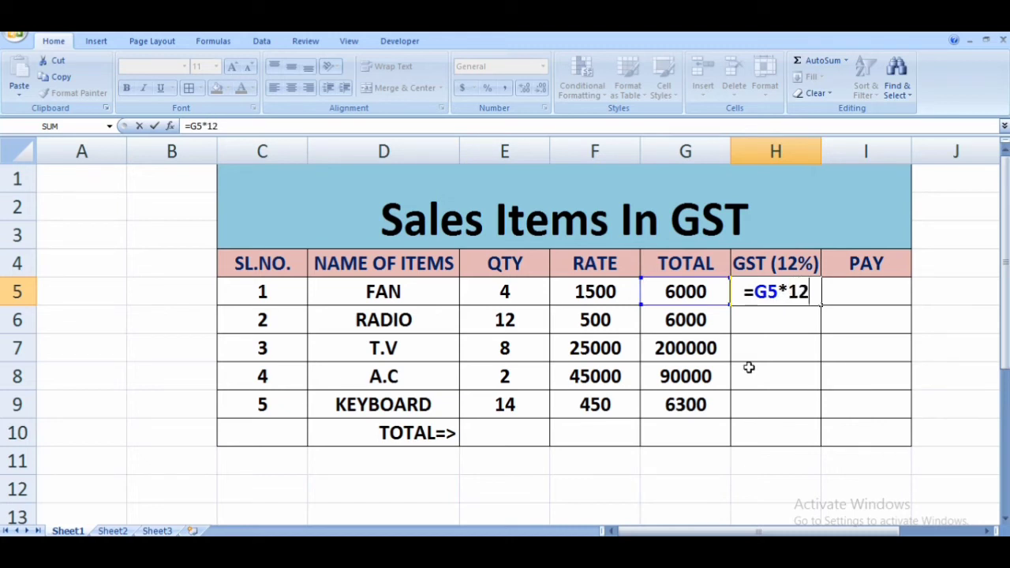
text(/)
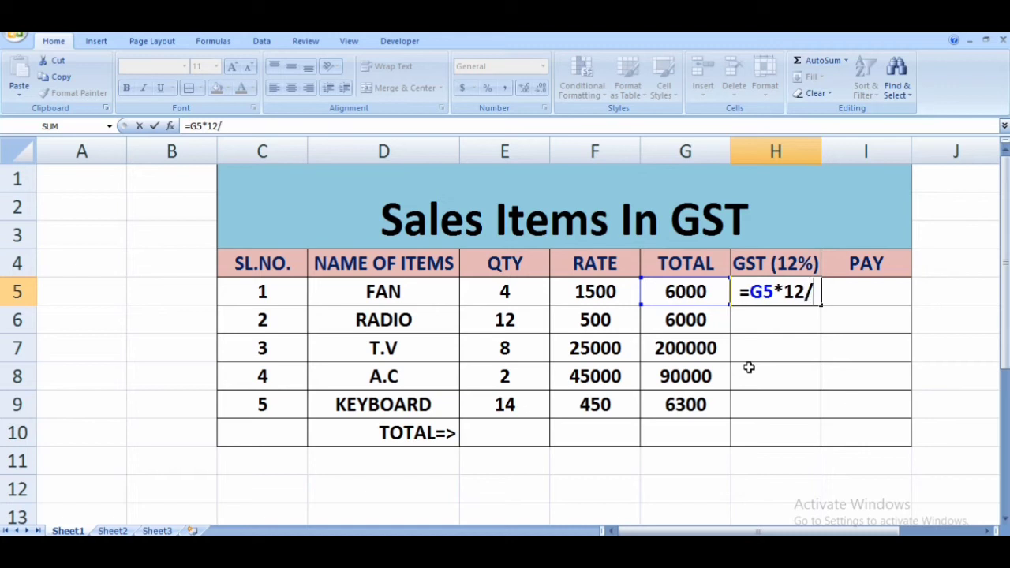
text(100)
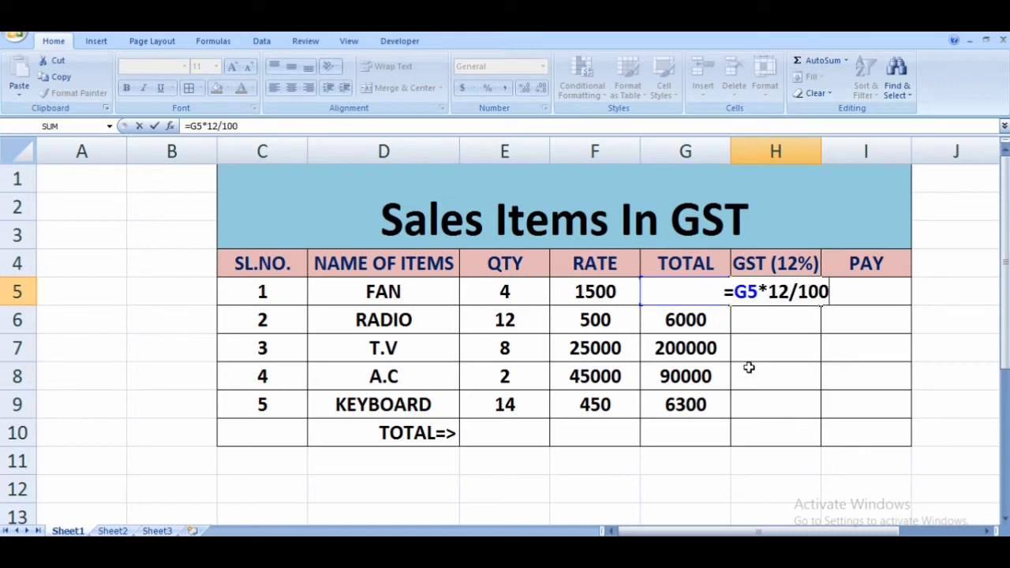
key(Return)
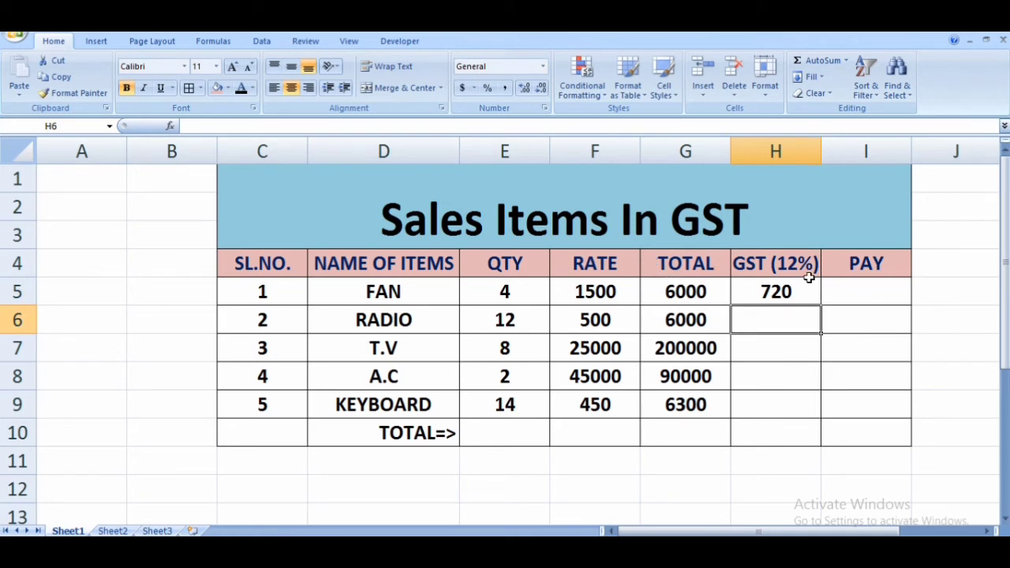
click(777, 293)
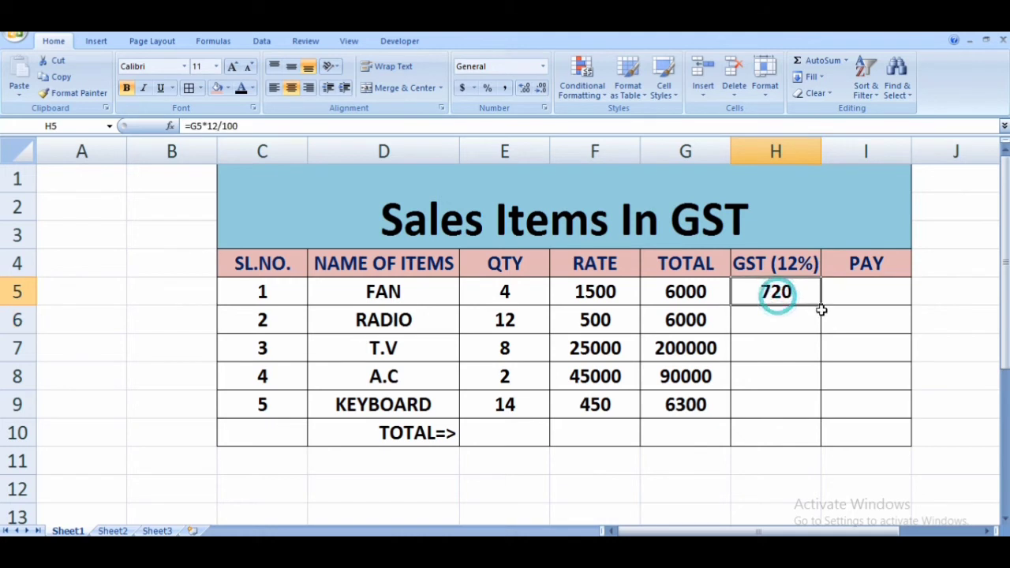
drag(819, 307, 815, 407)
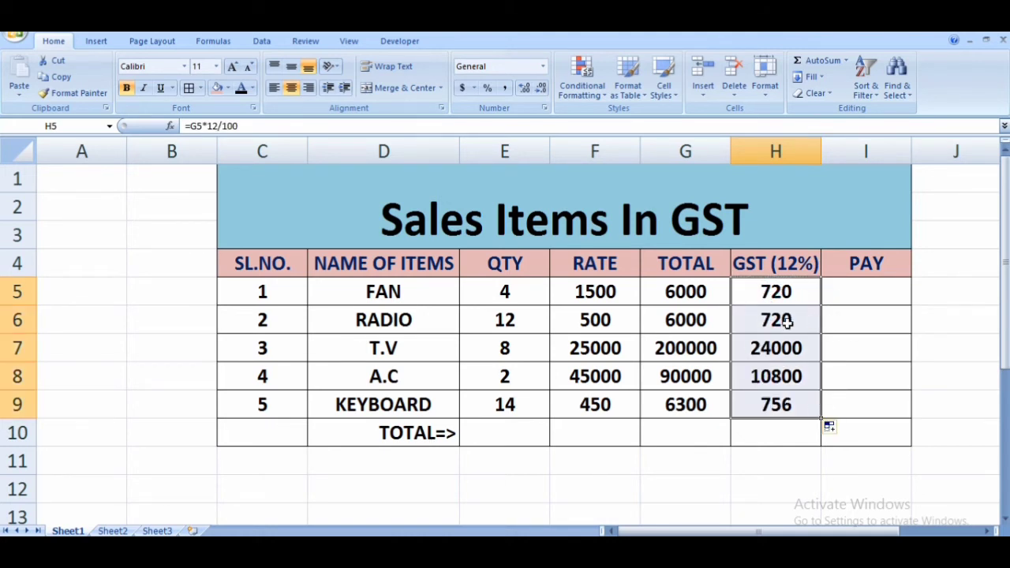
click(846, 287)
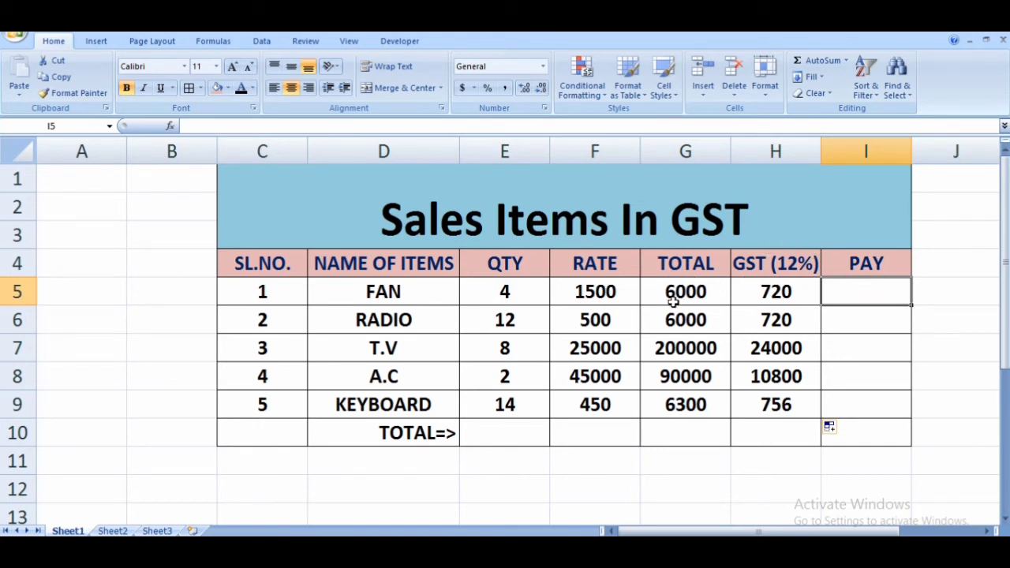
- Enter =G5+H5 in I5 and fill it down to I9, giving PAY 6720 through 7056
double_click(859, 290)
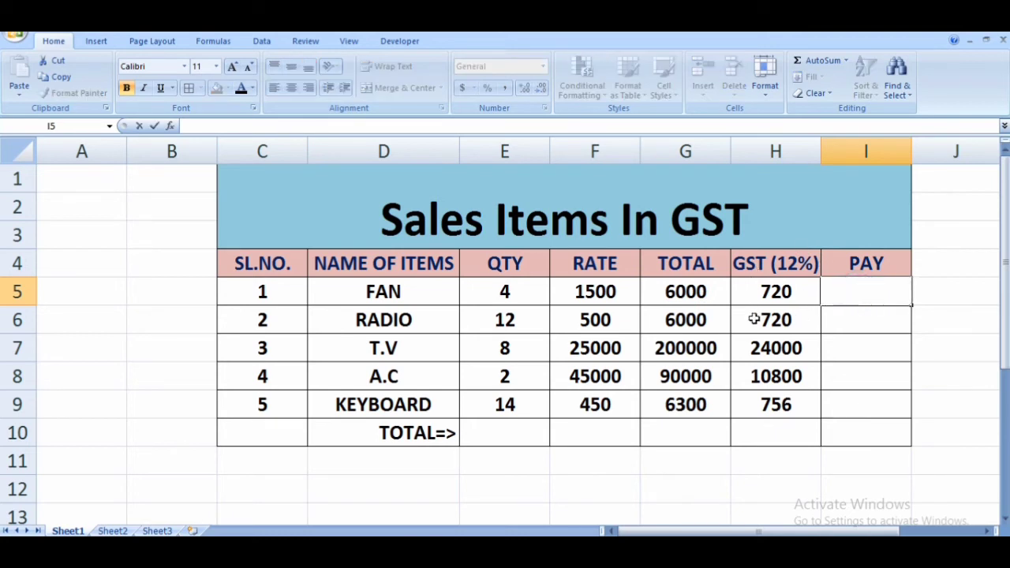
text(=)
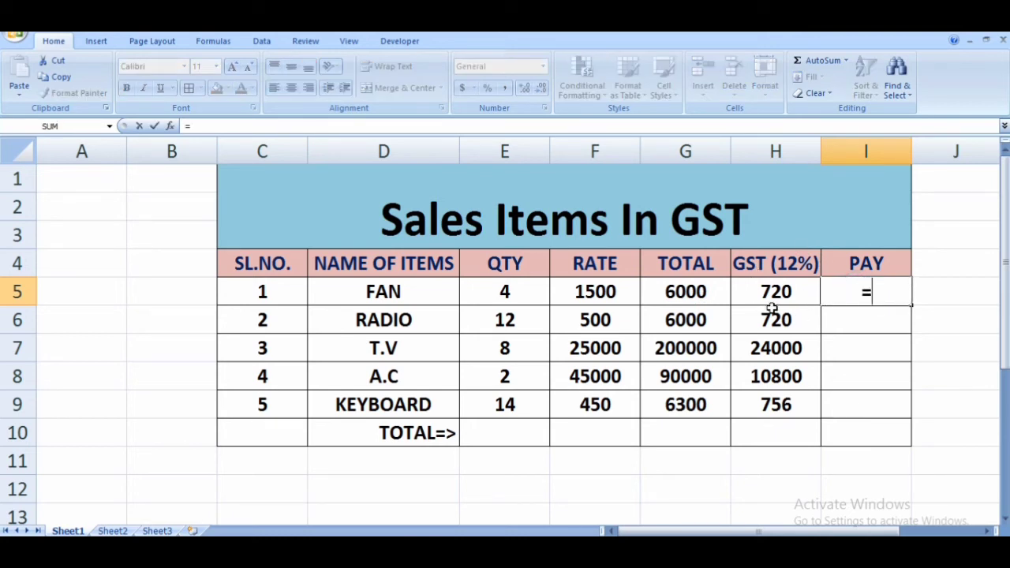
click(677, 293)
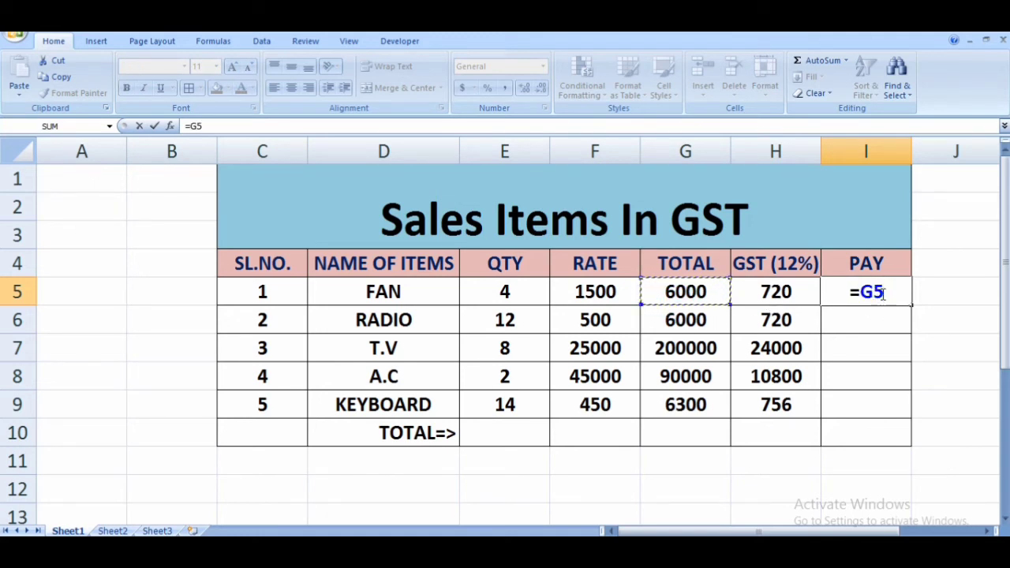
text(+)
click(777, 291)
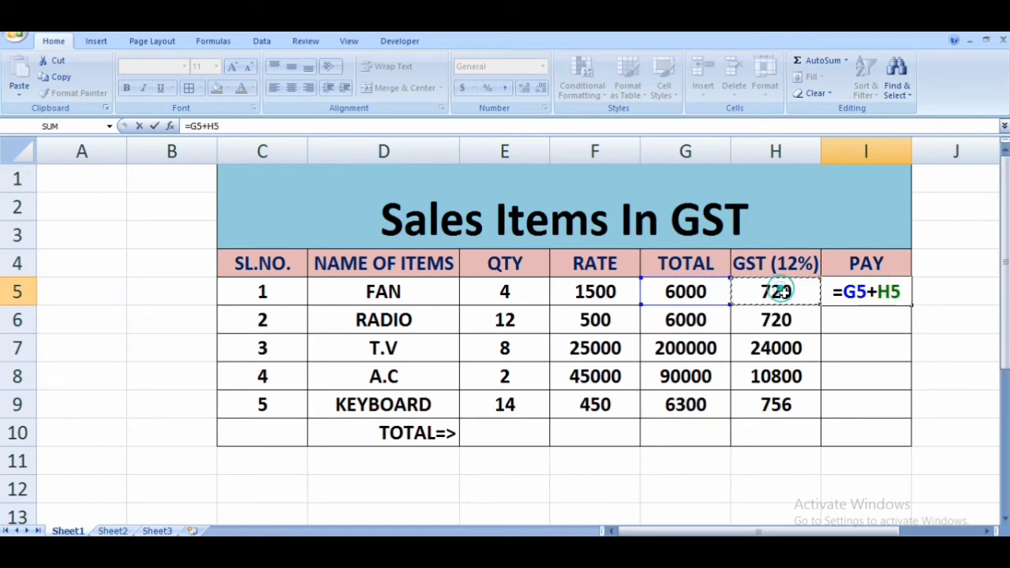
key(Return)
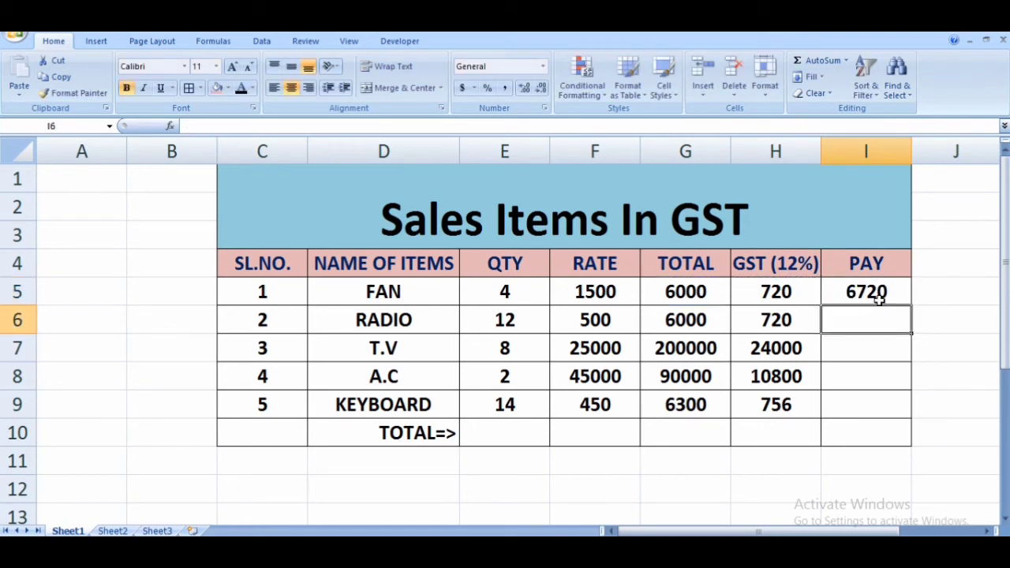
click(900, 296)
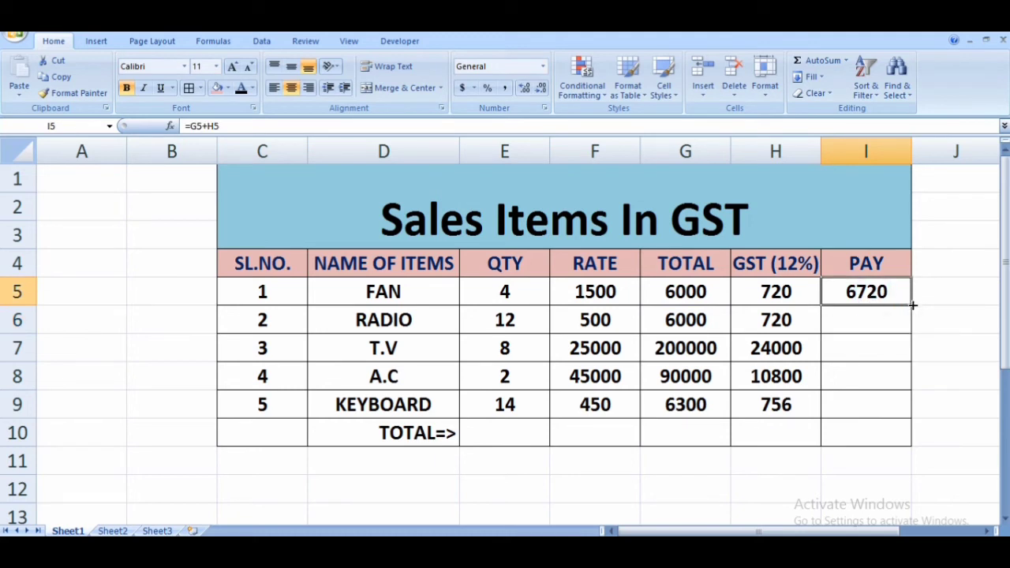
drag(912, 310, 908, 410)
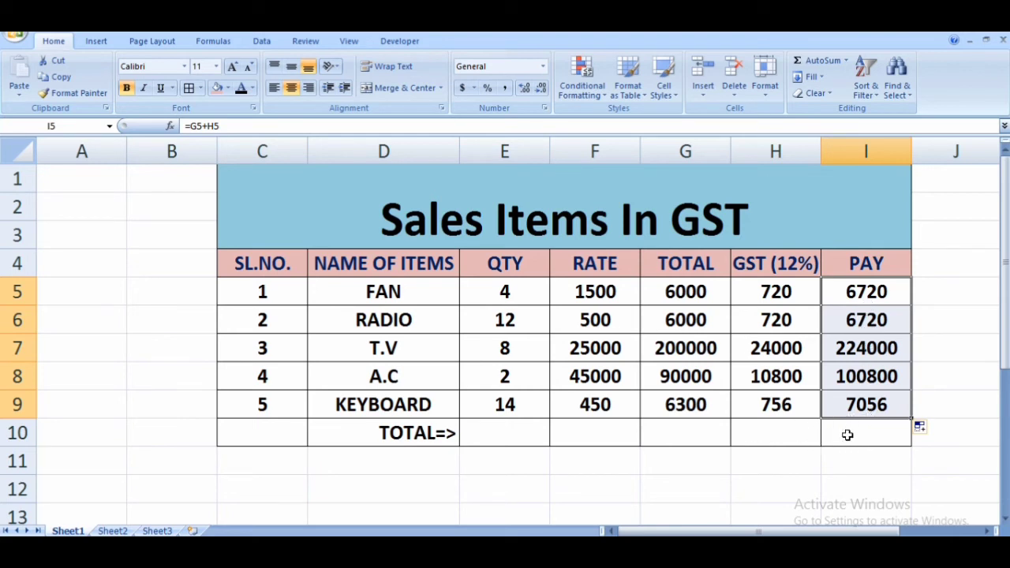
click(846, 434)
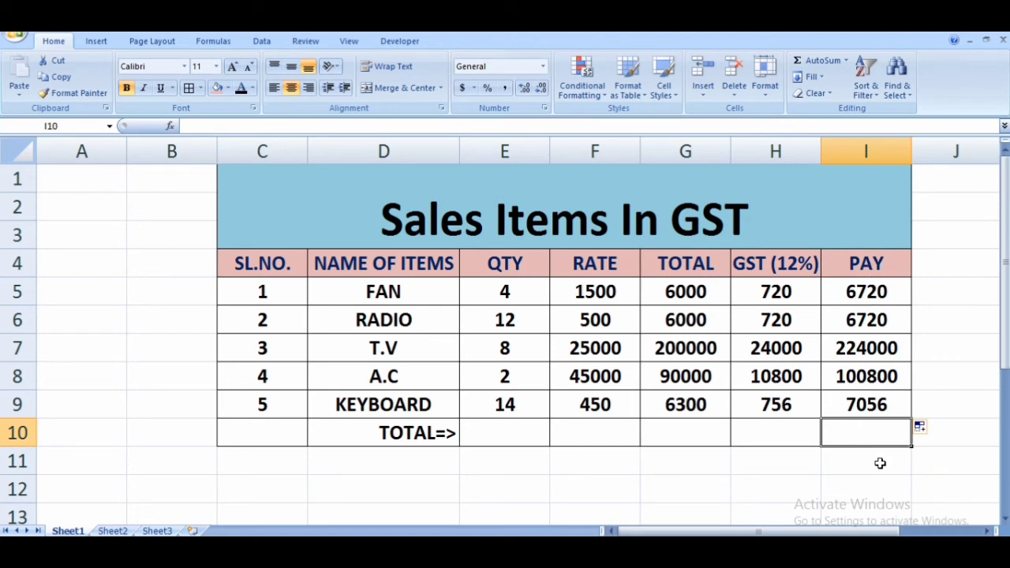
- Enter =SUM(I5:I9) in I10 to show the grand PAY total of 345296
double_click(833, 433)
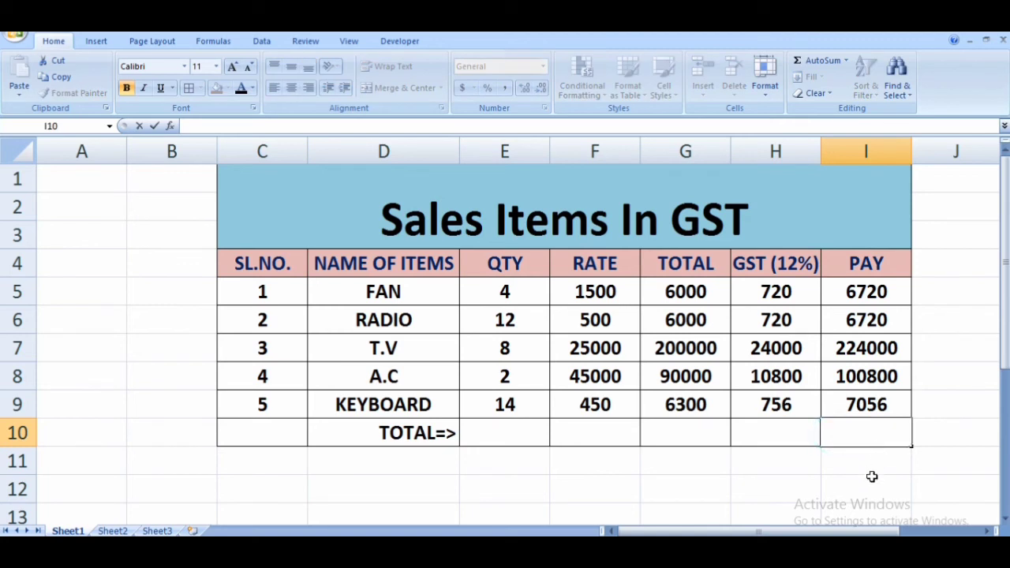
text(=)
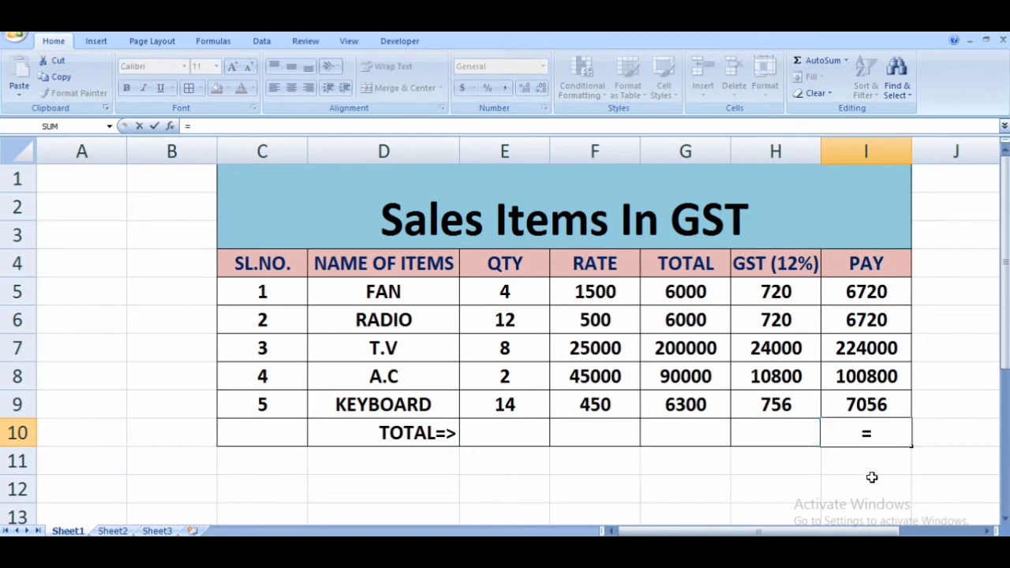
text(SUM)
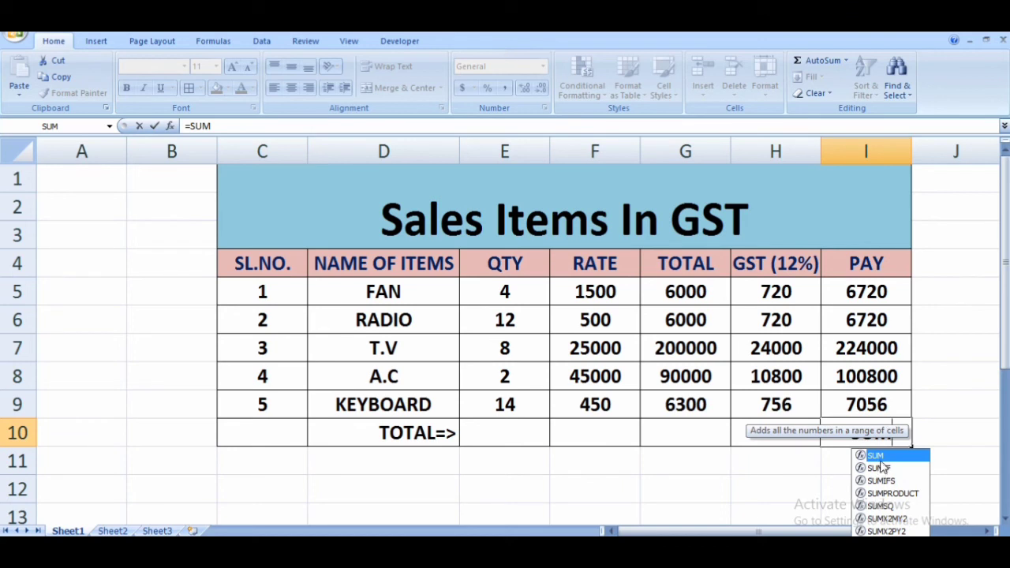
click(900, 457)
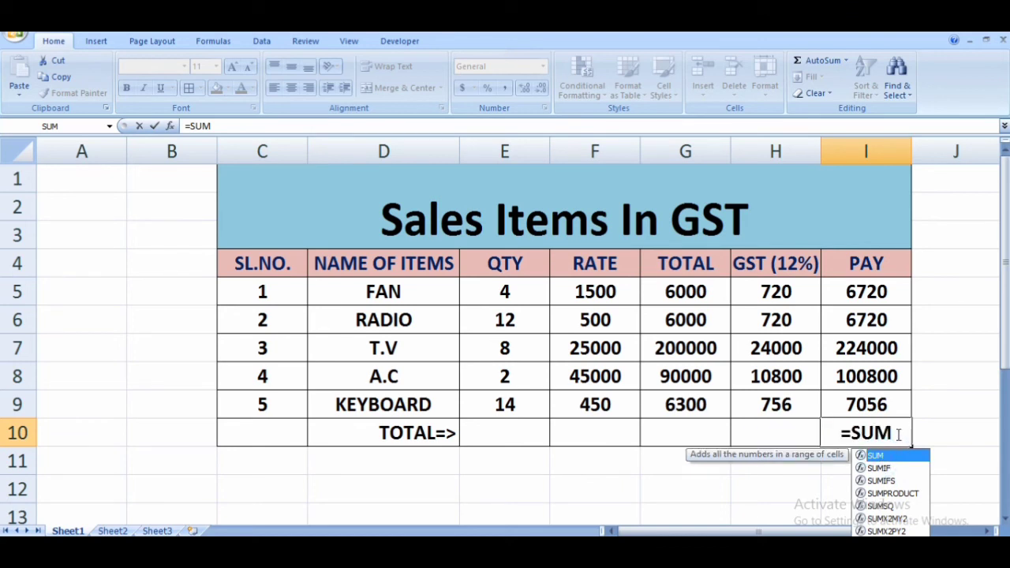
click(899, 434)
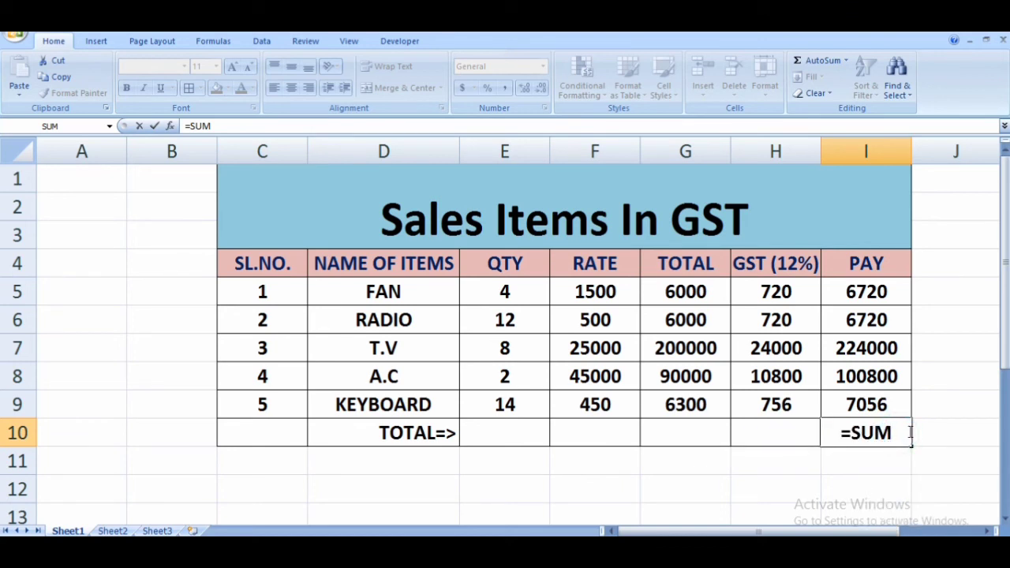
text(()
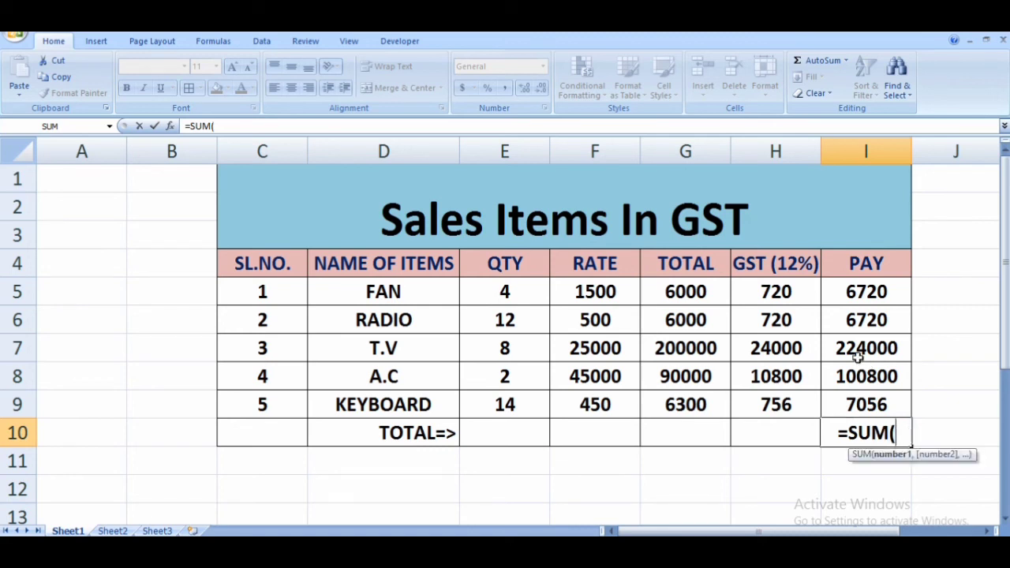
click(851, 292)
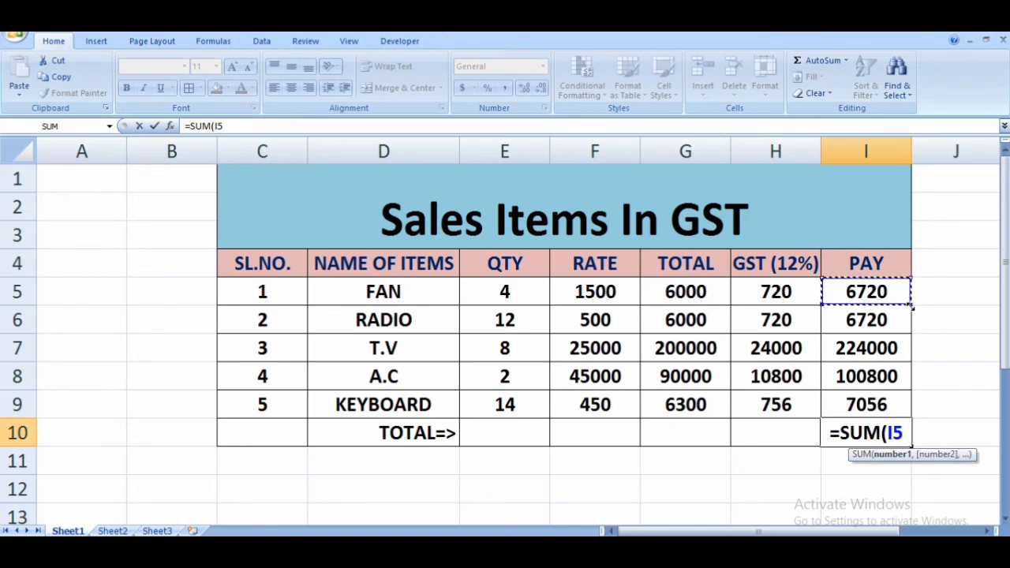
drag(898, 294, 900, 405)
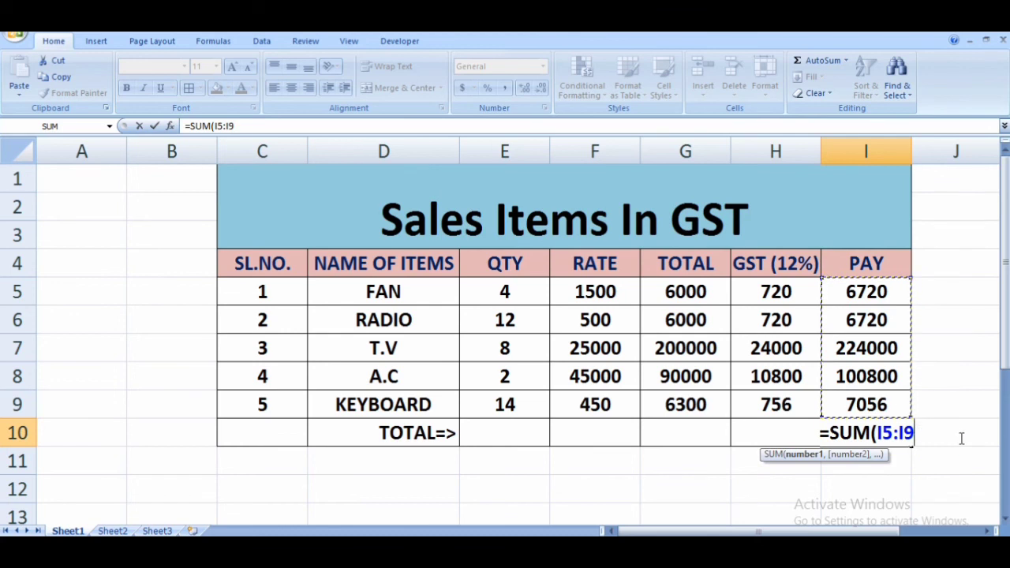
text())
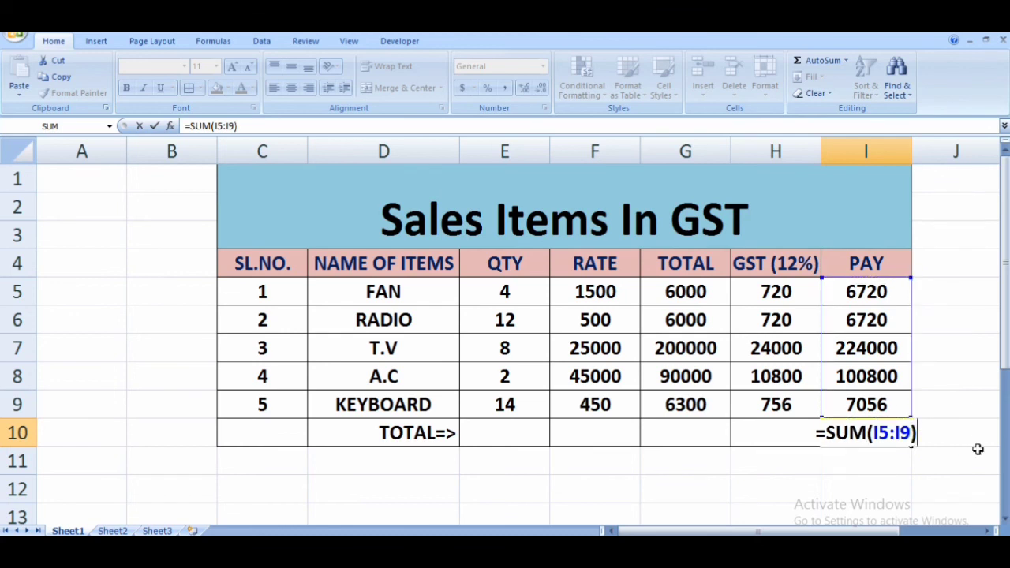
key(Return)
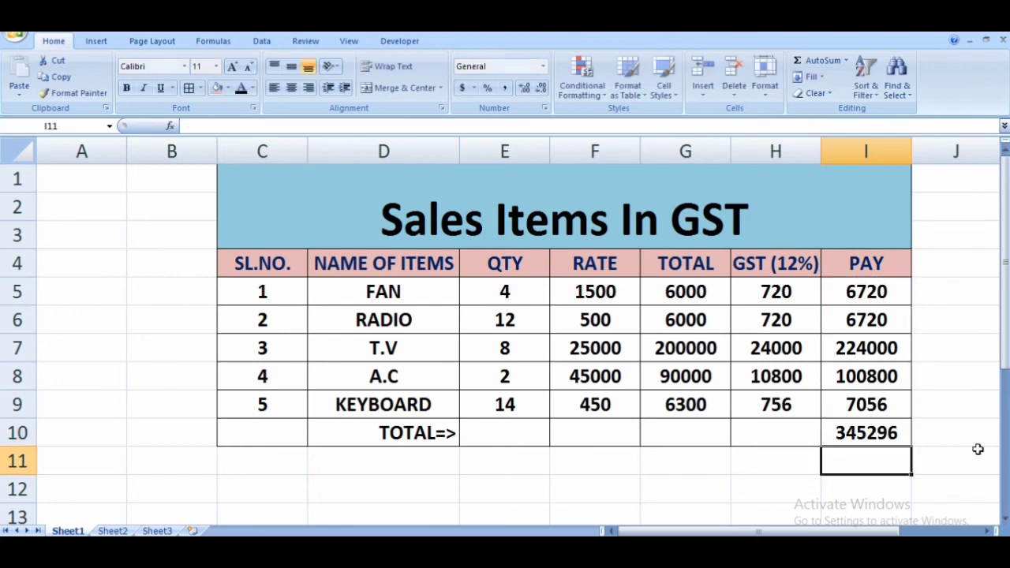